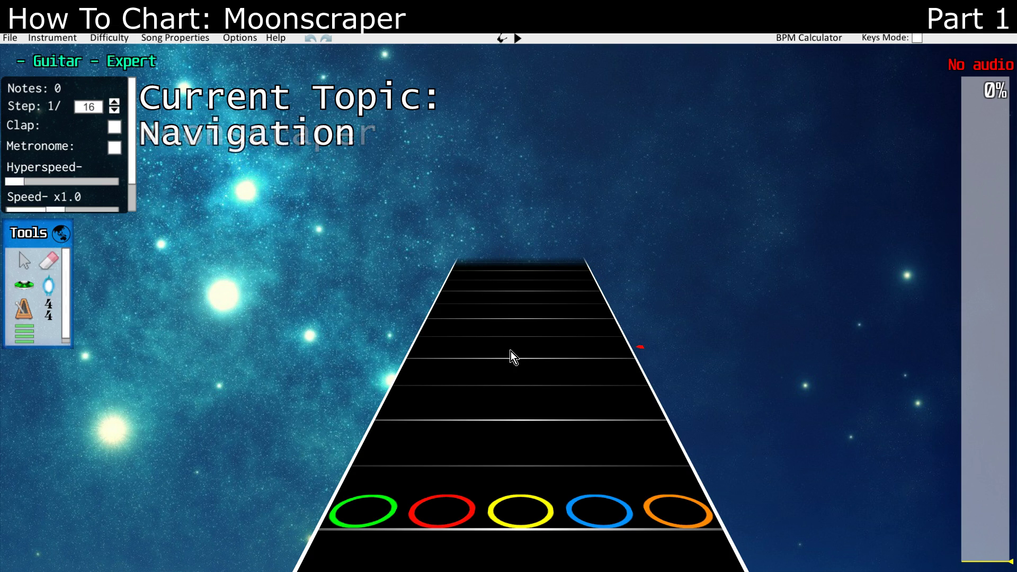
Step: Move the song position to about 47% through the song
scroll(513, 352, up, 3)
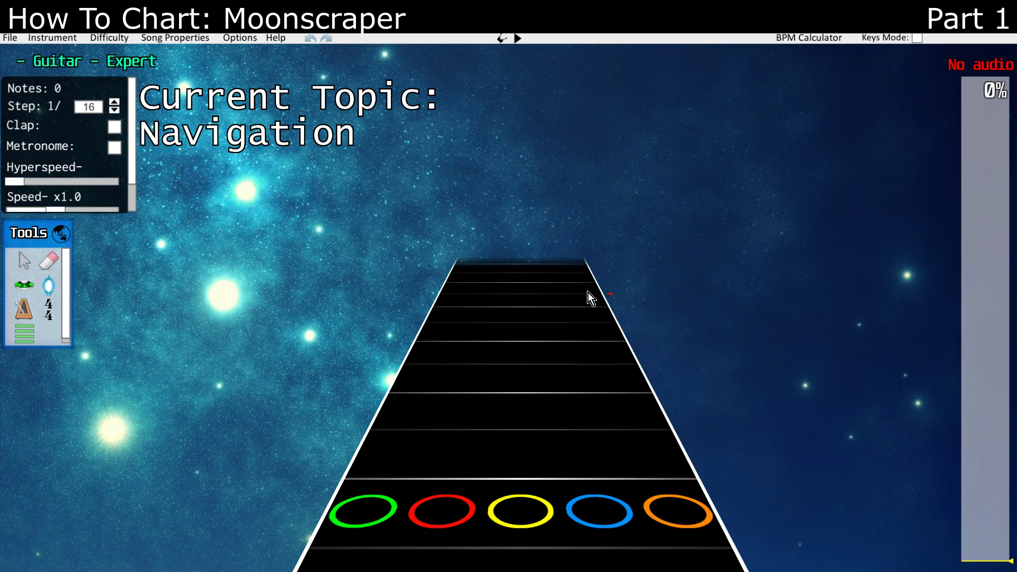
scroll(587, 293, down, 2)
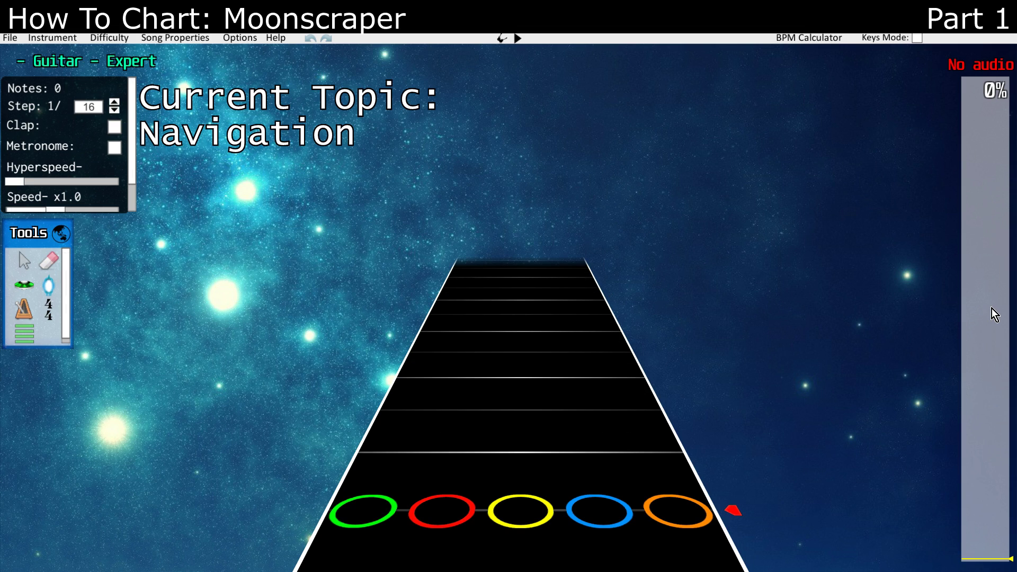
drag(991, 342, 993, 331)
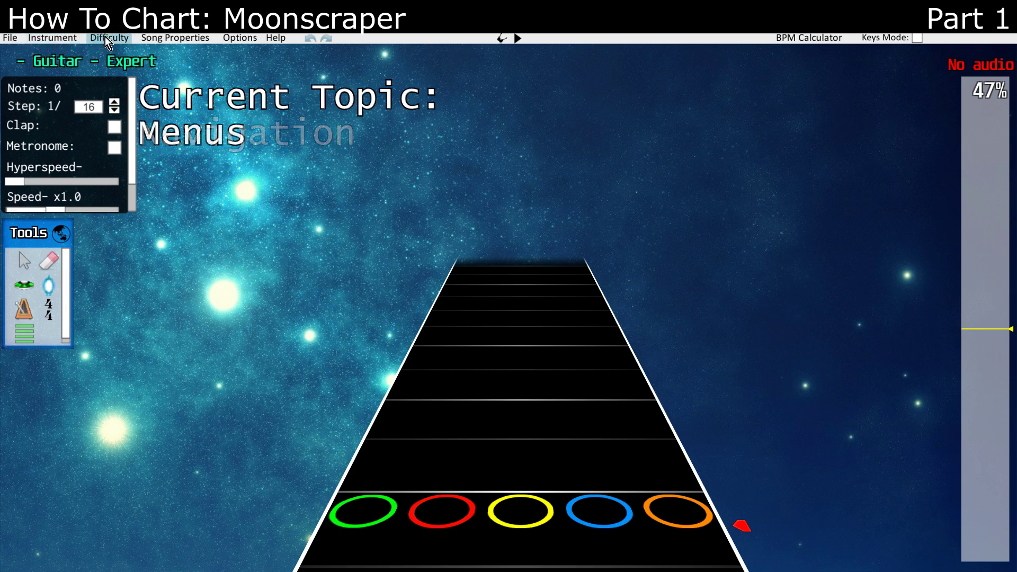
Step: Open Song Properties from the File menu
click(8, 41)
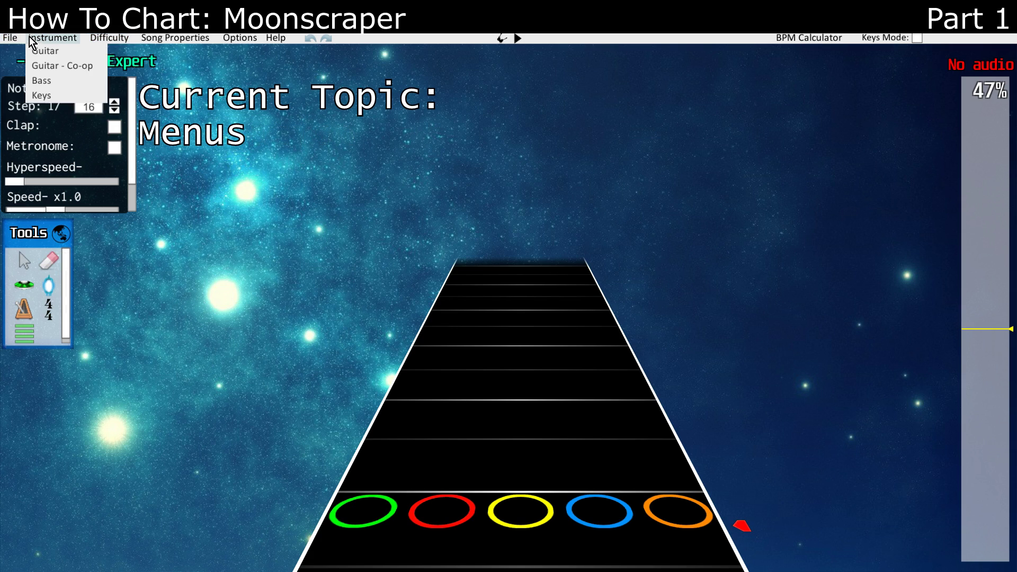
mouse_move(39, 34)
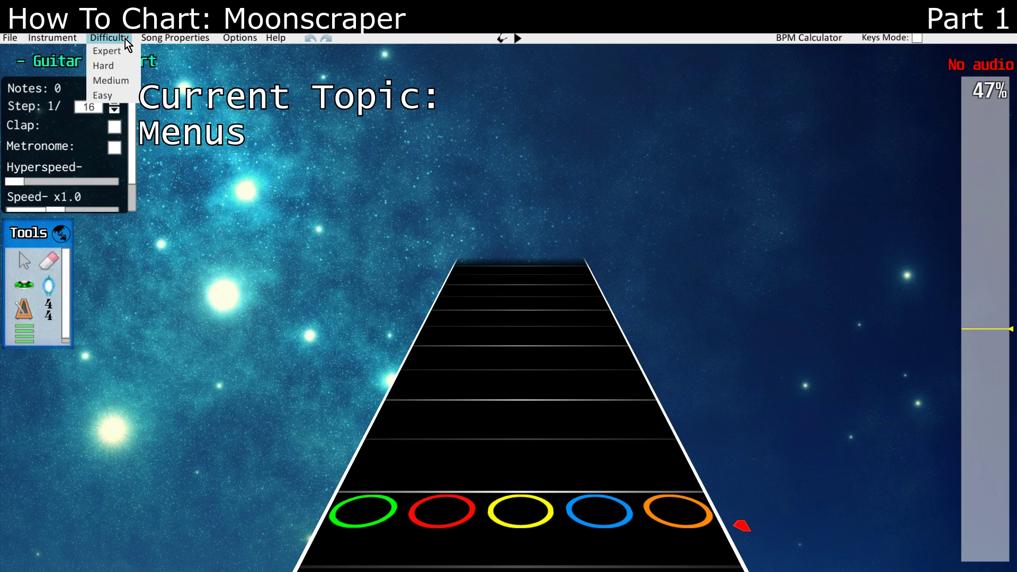
click(158, 38)
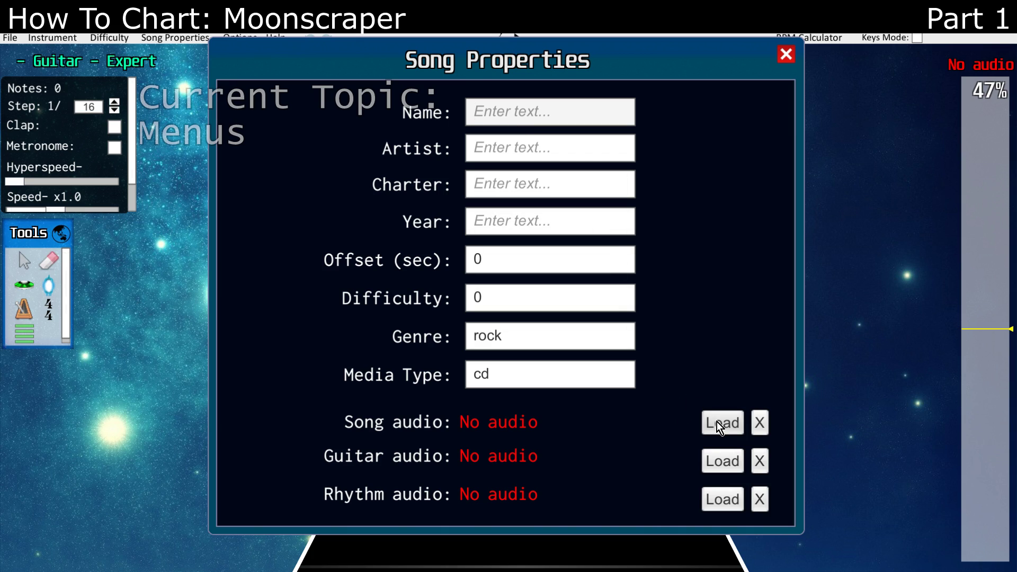
Step: Close Song Properties, enable Sustain Gap in Options > Settings, and close Settings
click(245, 38)
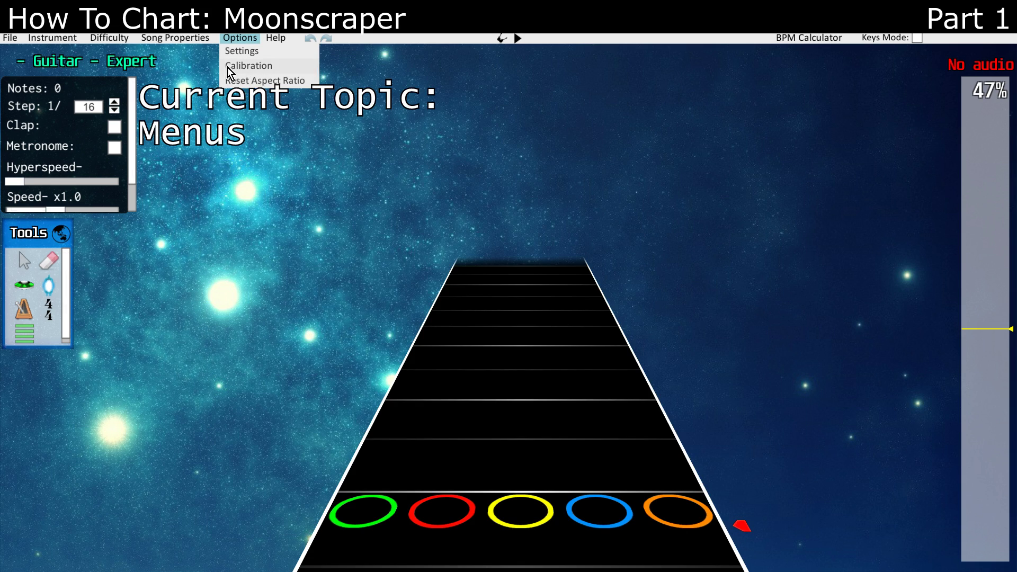
click(239, 52)
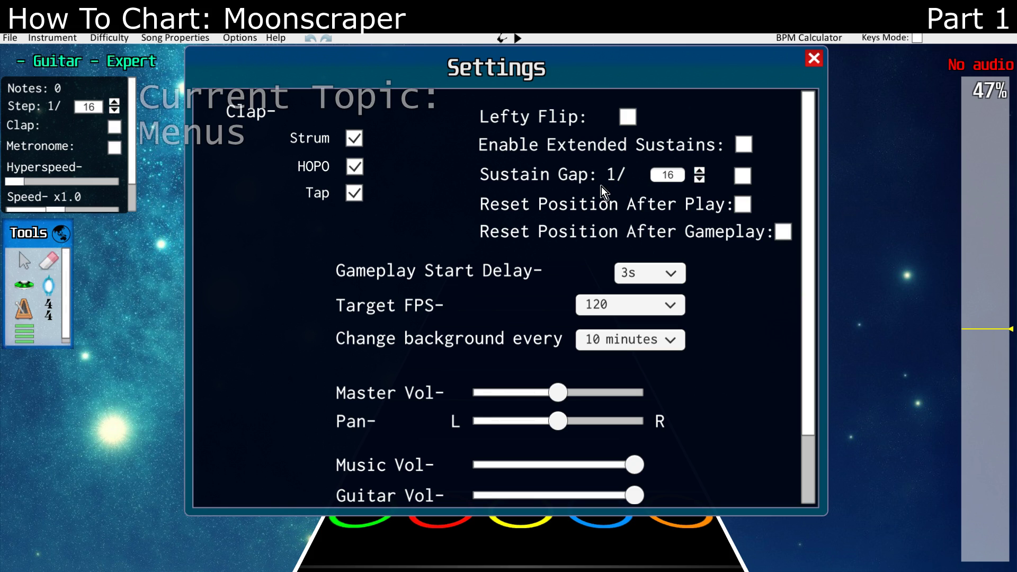
click(743, 176)
click(813, 58)
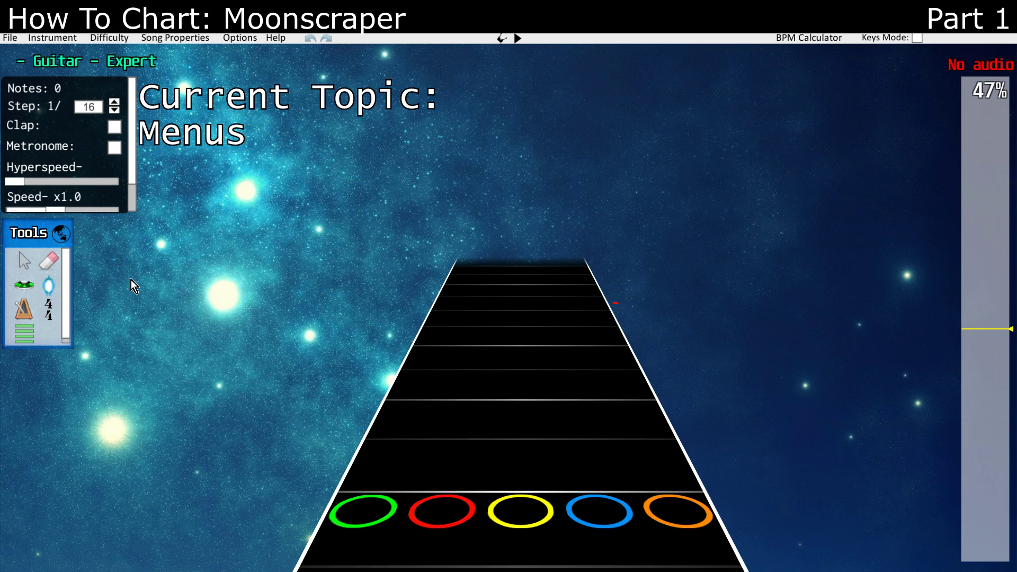
Step: Place two green notes, with a sustain running from the nearer note toward the farther
click(24, 284)
key(1)
click(431, 342)
drag(389, 485, 430, 366)
scroll(430, 364, up, 3)
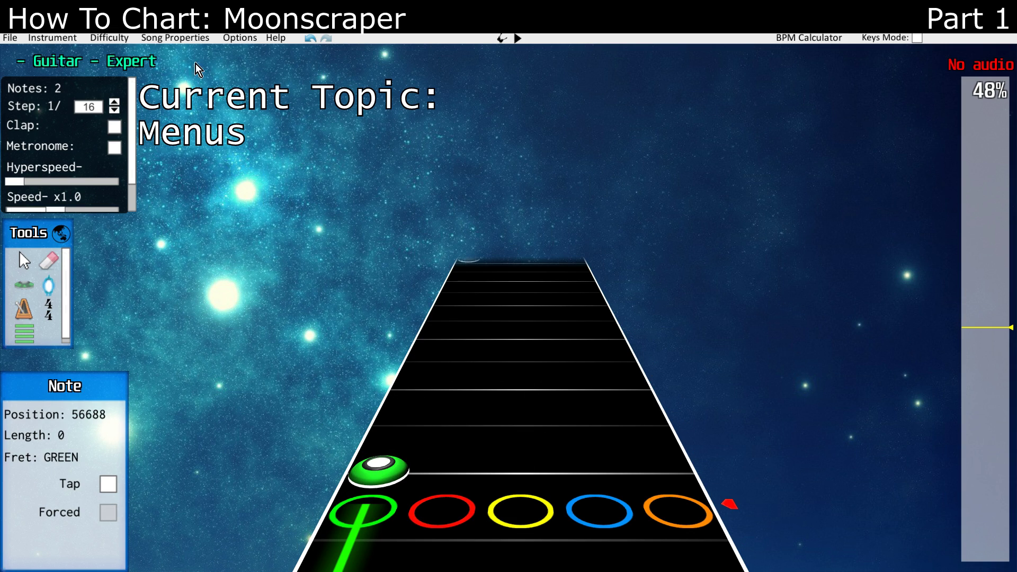
Step: Browse the Help menu, then open Audio Calibration from the Options menu
click(276, 38)
click(234, 39)
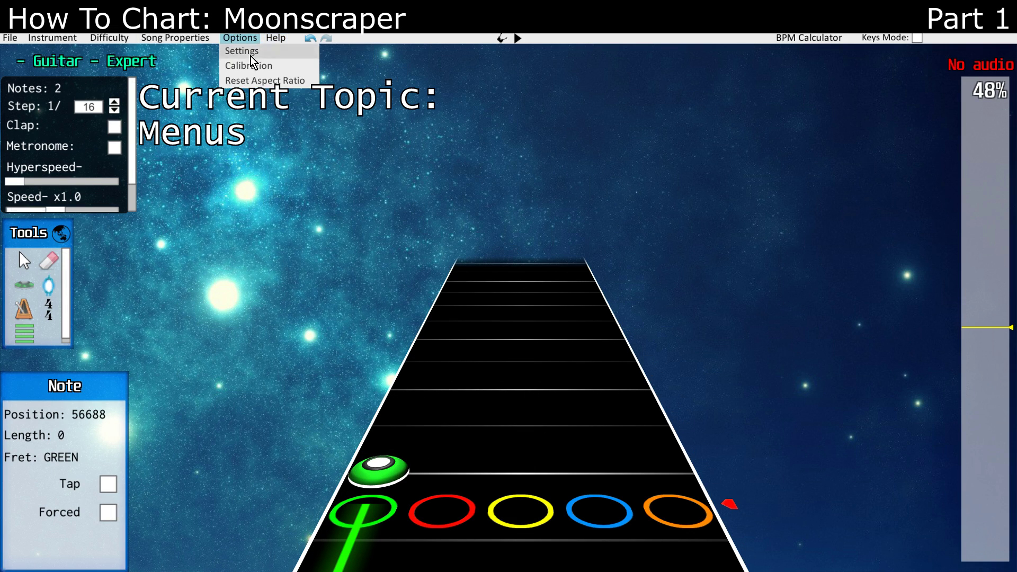
click(245, 51)
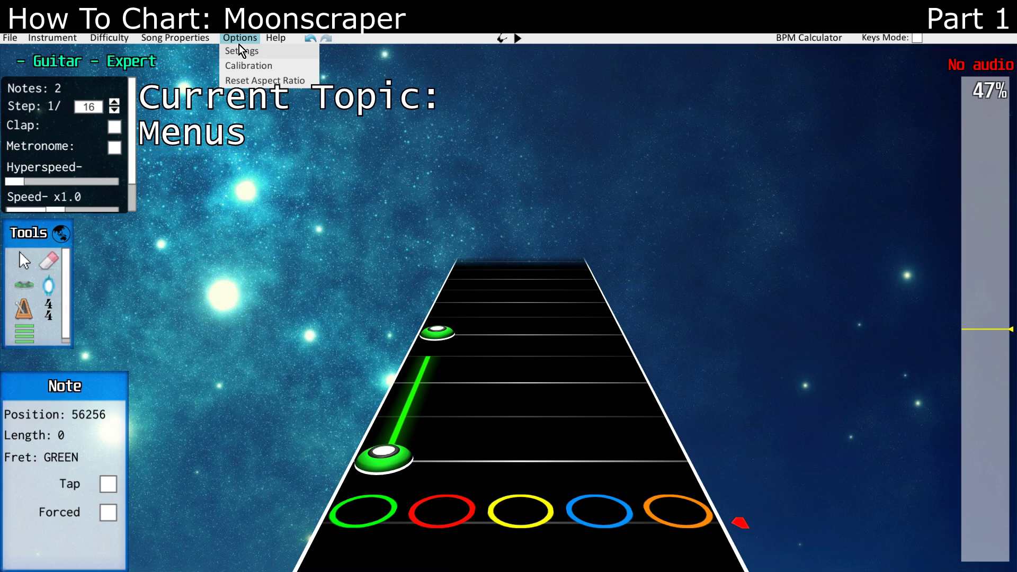
click(249, 66)
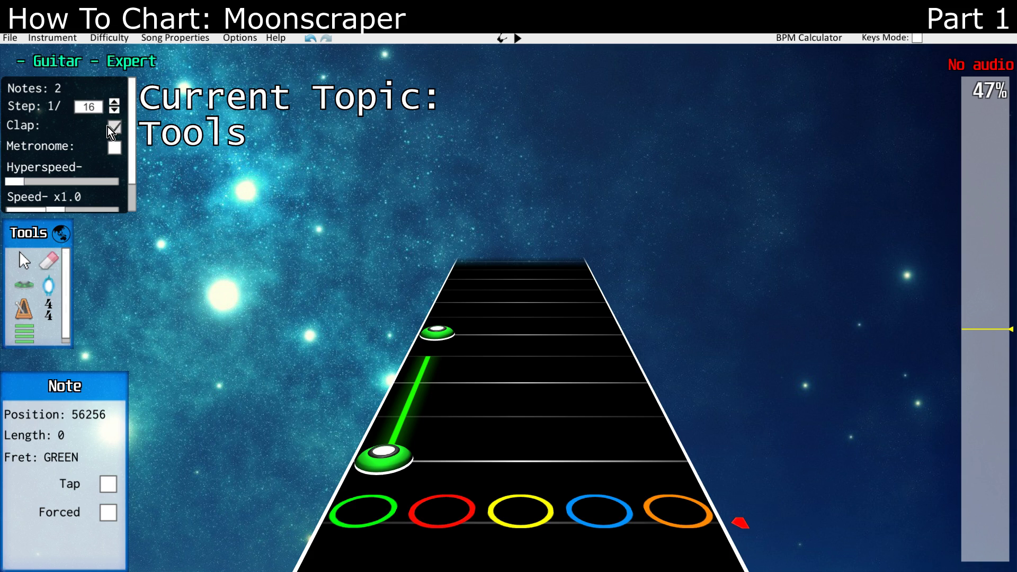
Step: Increase the highway hyperspeed and stretch the visible highway to maximum length
mouse_move(14, 184)
mouse_down()
mouse_move(70, 170)
mouse_move(150, 172)
mouse_move(3, 168)
mouse_move(54, 169)
mouse_up()
scroll(35, 185, down, 2)
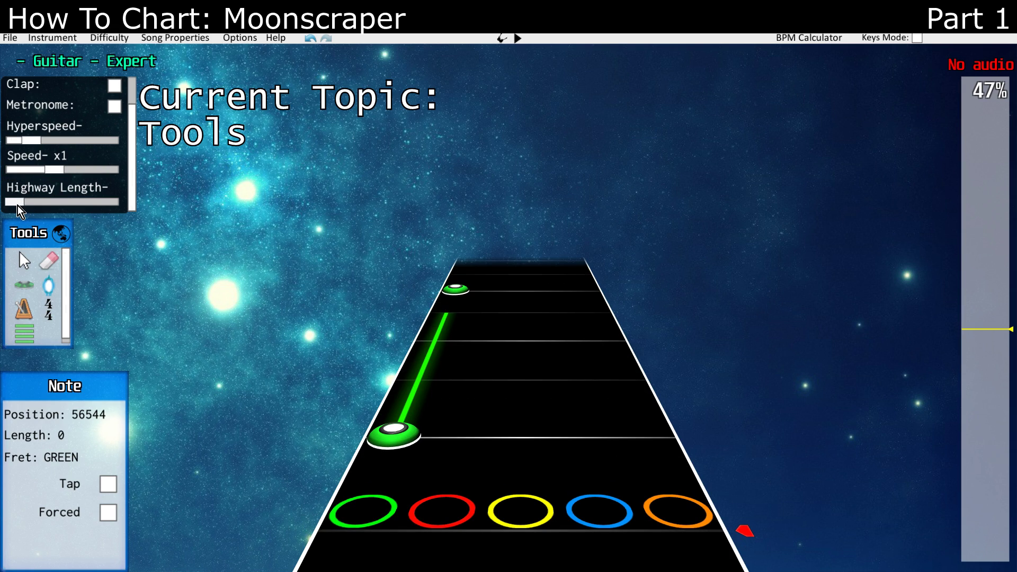
drag(18, 206, 111, 204)
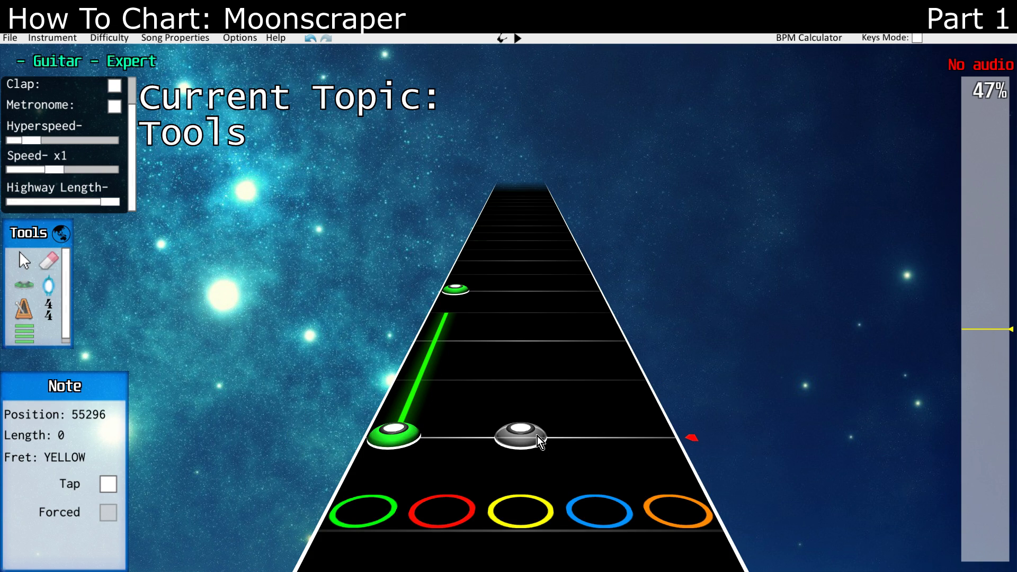
Step: Add a sustained yellow note beside the green note and a star power phrase covering both
click(527, 429)
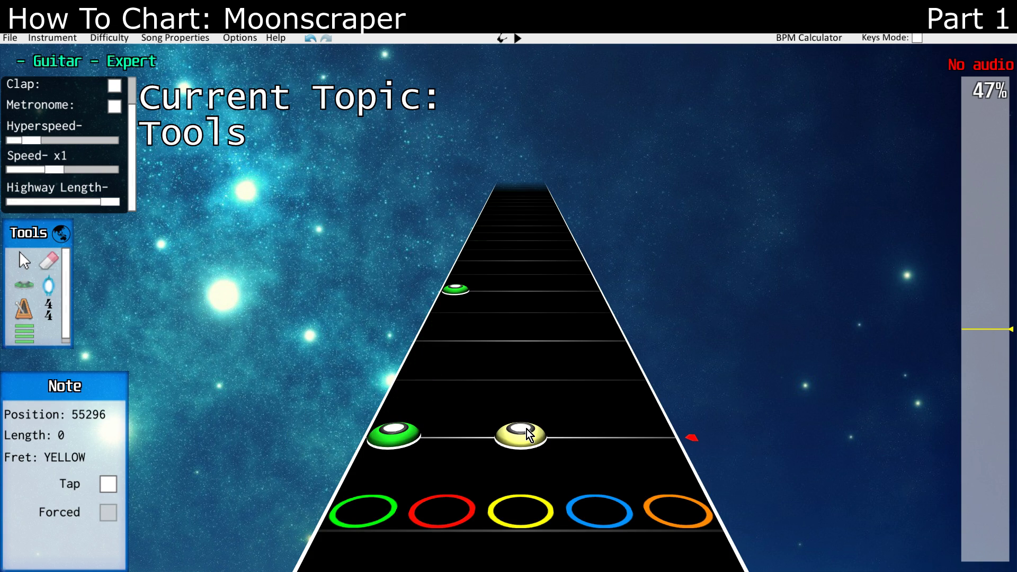
drag(524, 432, 525, 297)
key(4)
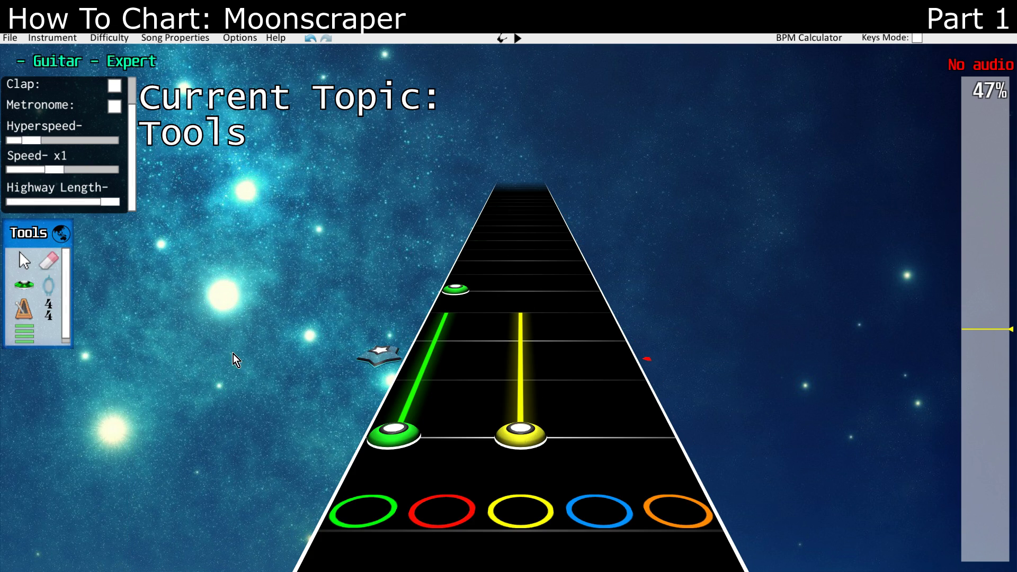
click(360, 432)
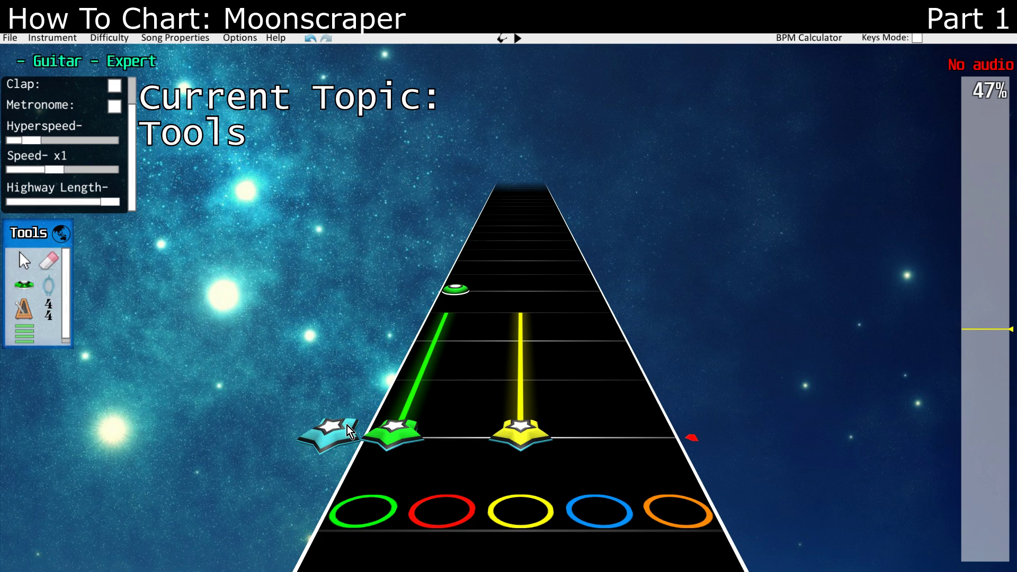
mouse_move(337, 425)
mouse_down()
mouse_move(431, 195)
mouse_move(68, 272)
mouse_up()
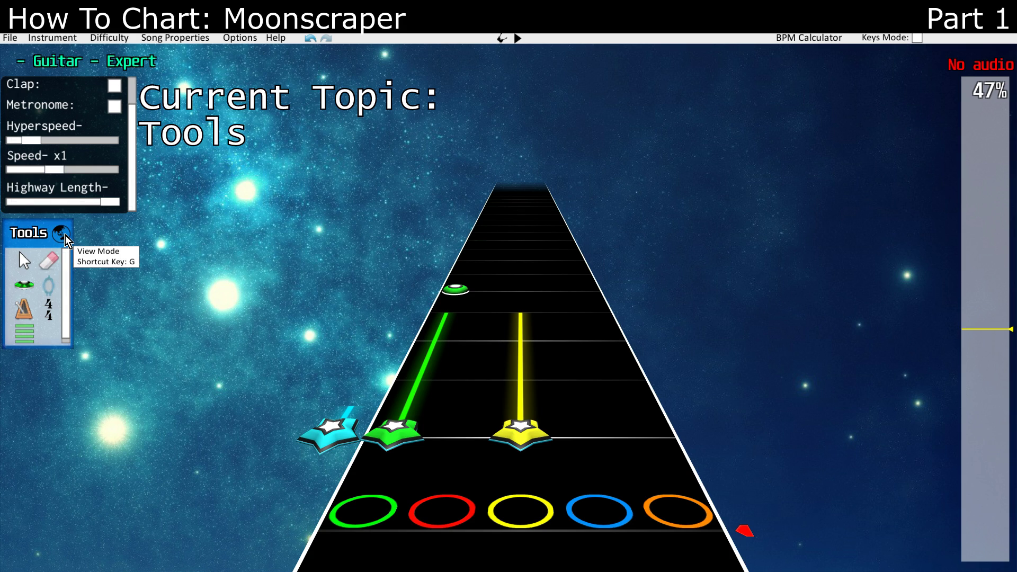
Step: In tempo view, shift the BPM 120 marker, open the 4/4 time signature, and place two section markers
key(g)
mouse_move(536, 425)
mouse_down()
mouse_move(509, 370)
mouse_move(499, 471)
mouse_move(496, 430)
mouse_up()
click(601, 427)
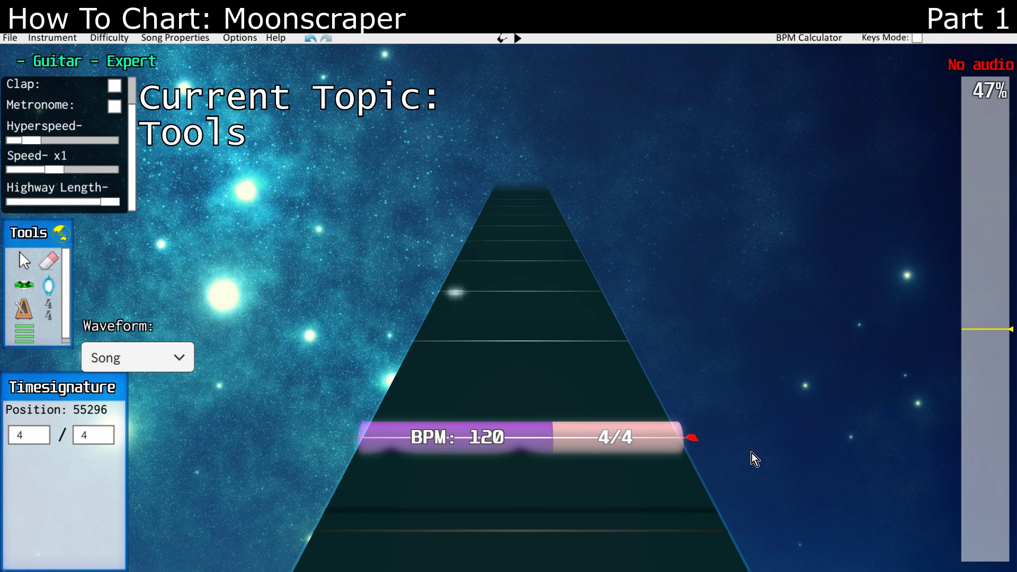
click(530, 341)
click(403, 245)
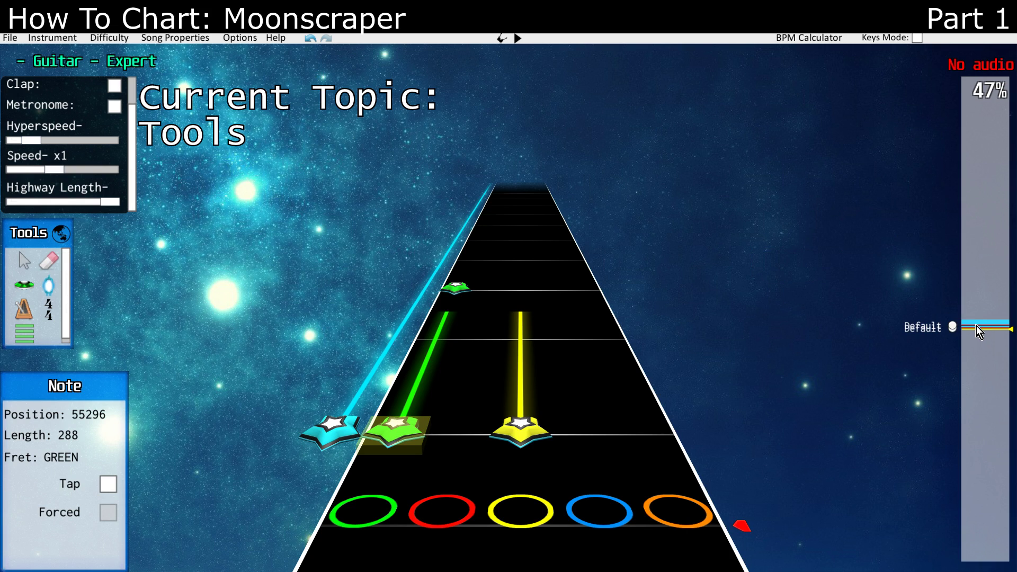
Step: Preview chart playback, run the gameplay demo, and enable Keys Mode
click(518, 39)
click(519, 38)
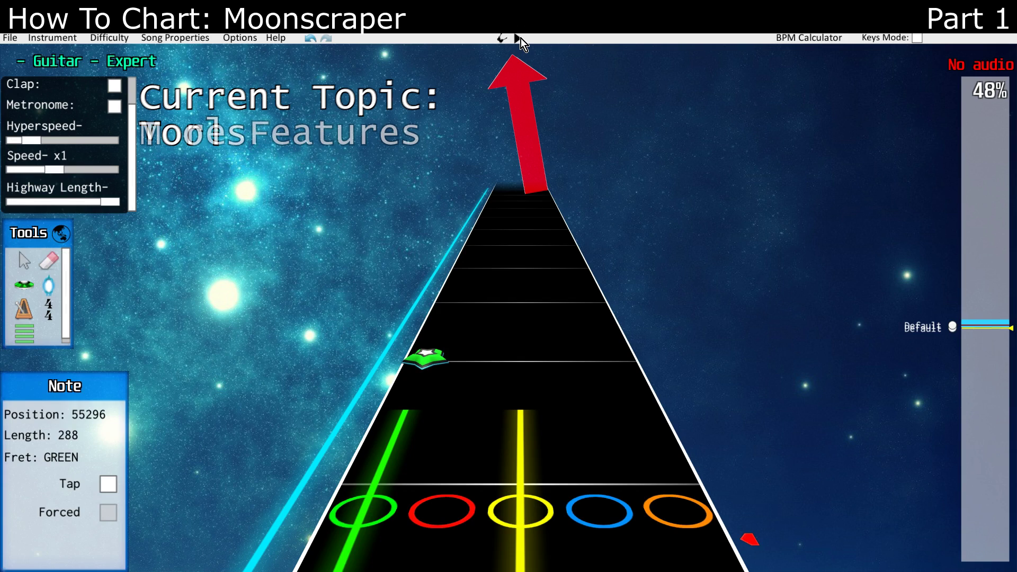
click(519, 38)
click(519, 38)
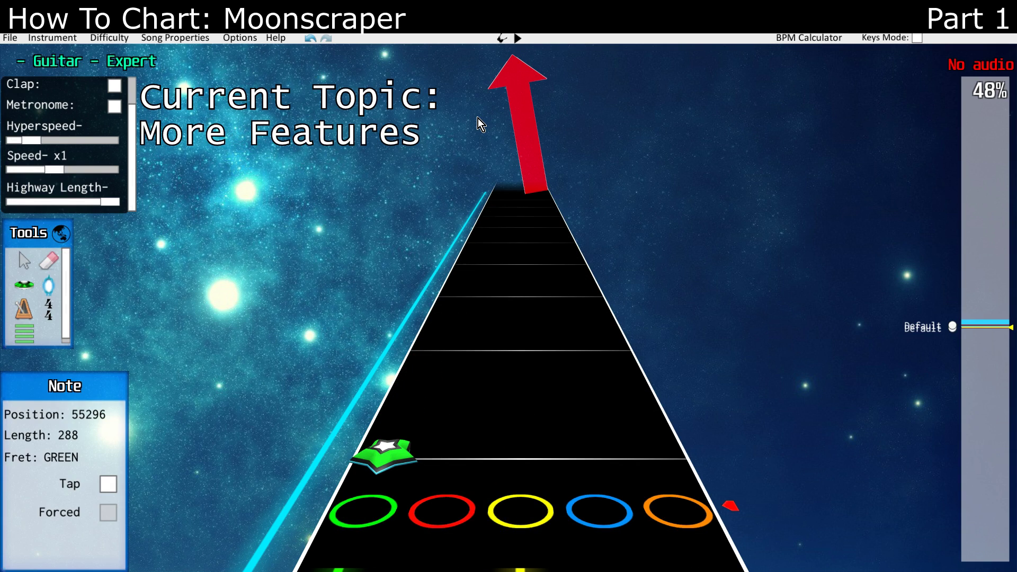
key(space)
key(space)
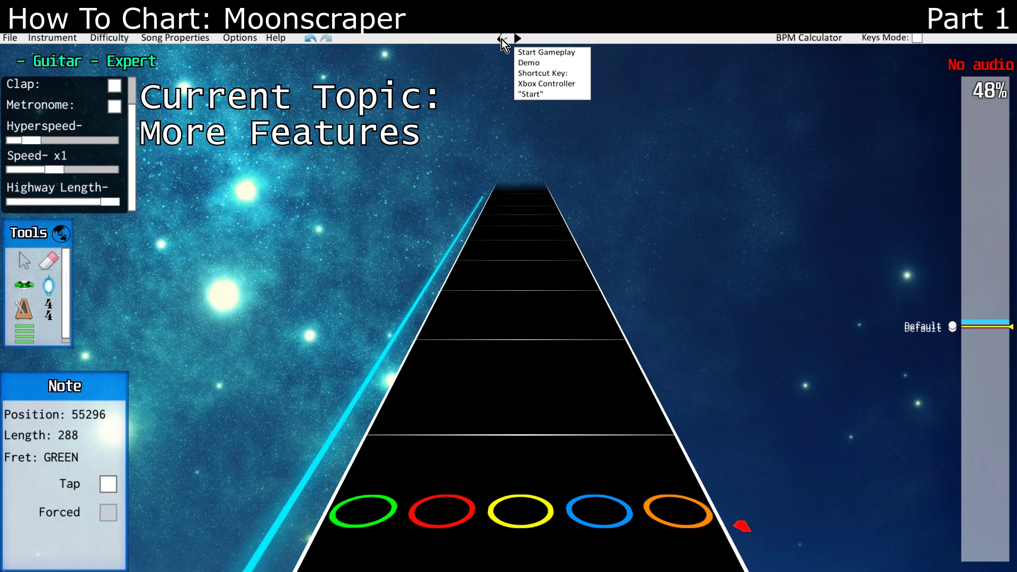
click(502, 39)
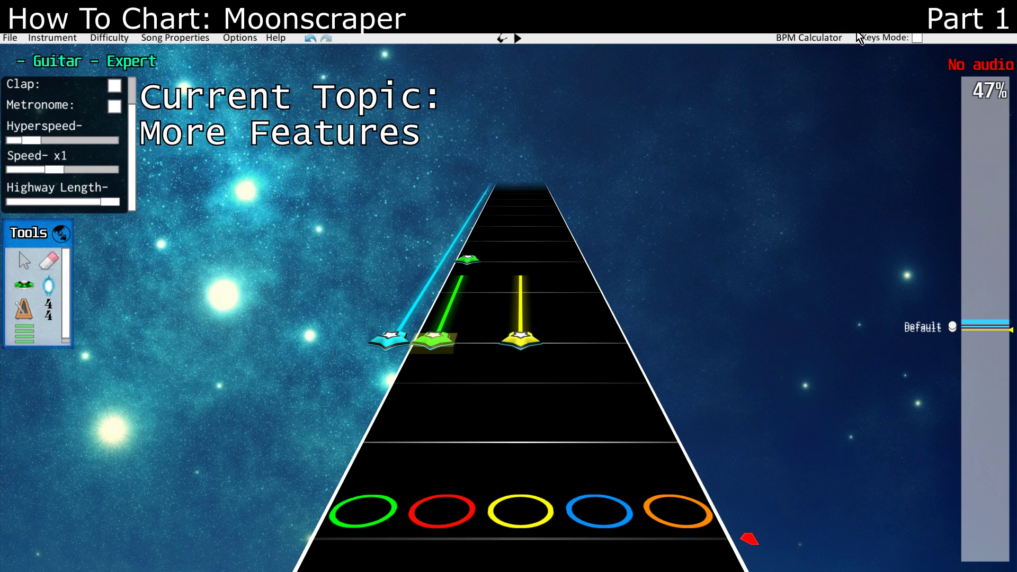
click(901, 40)
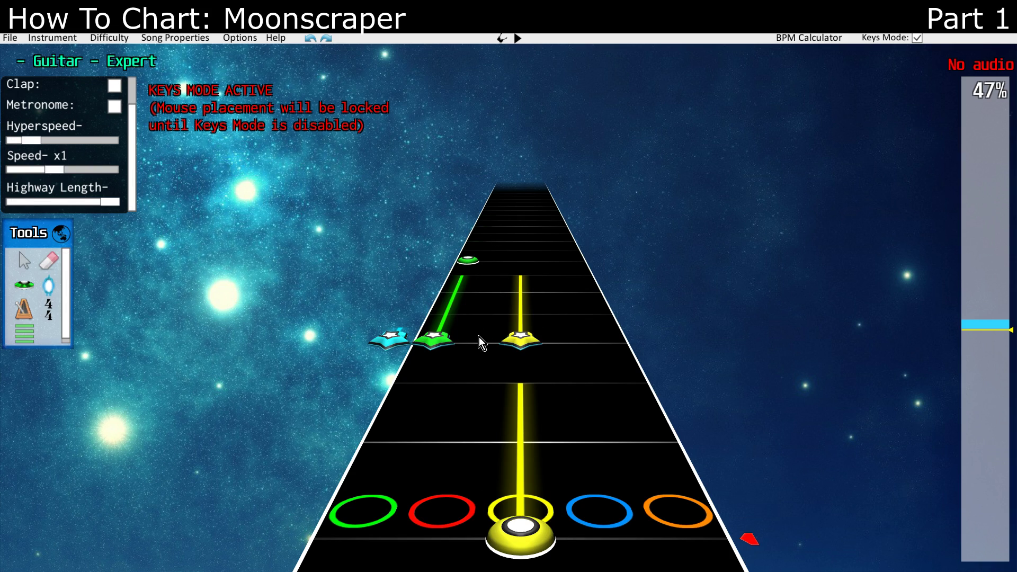
Step: Place an open note on the strikeline using fret keys 1–6, exit Keys Mode, and open BPM Calculator
scroll(480, 340, down, 1)
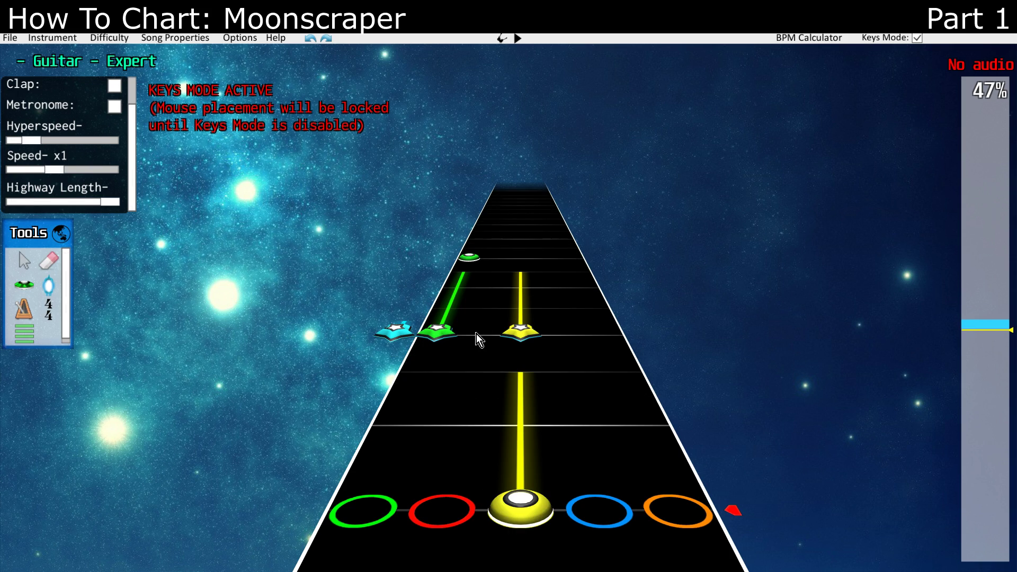
click(24, 284)
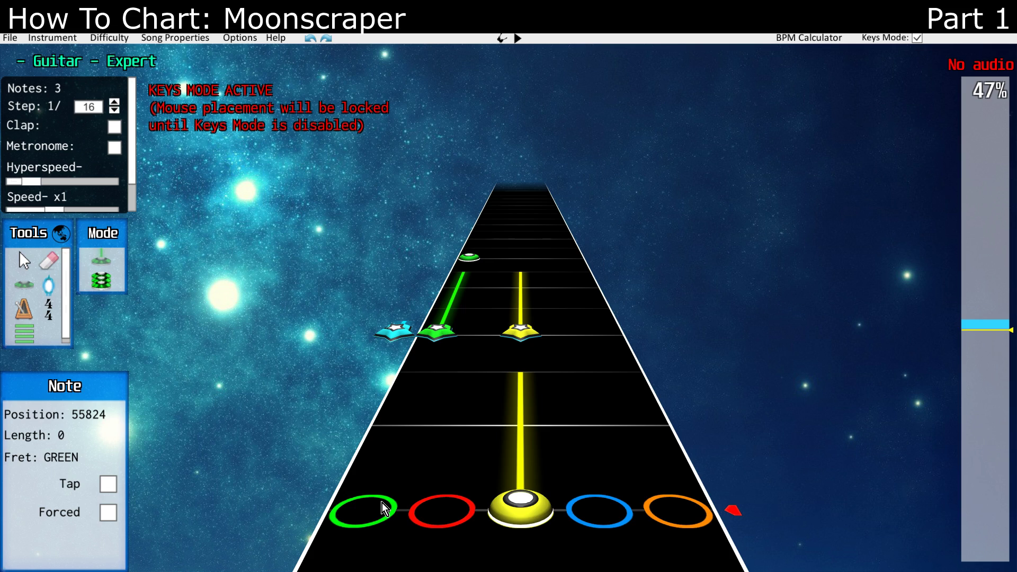
key(1)
key(2)
key(3)
key(3)
key(4)
key(5)
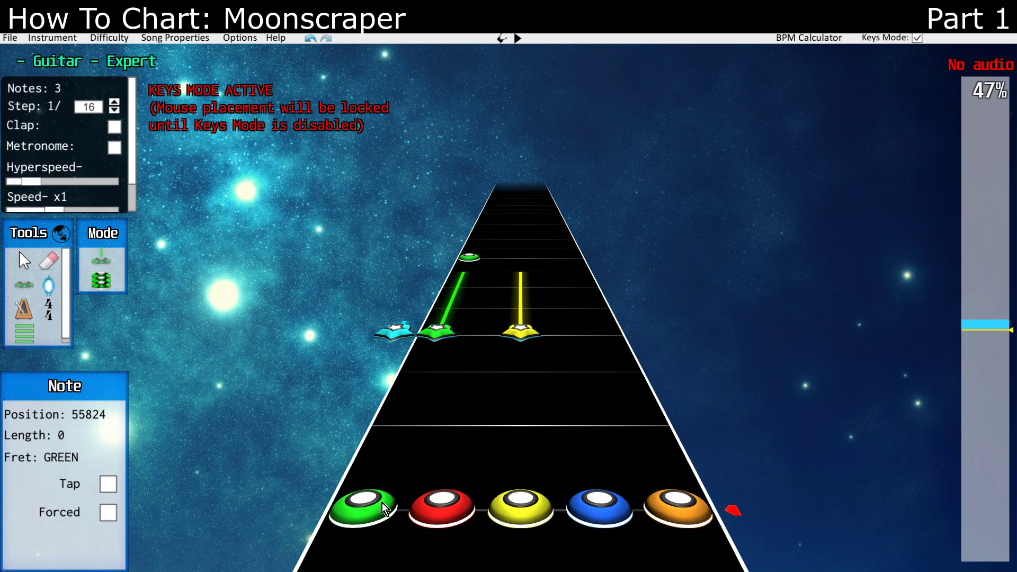
key(6)
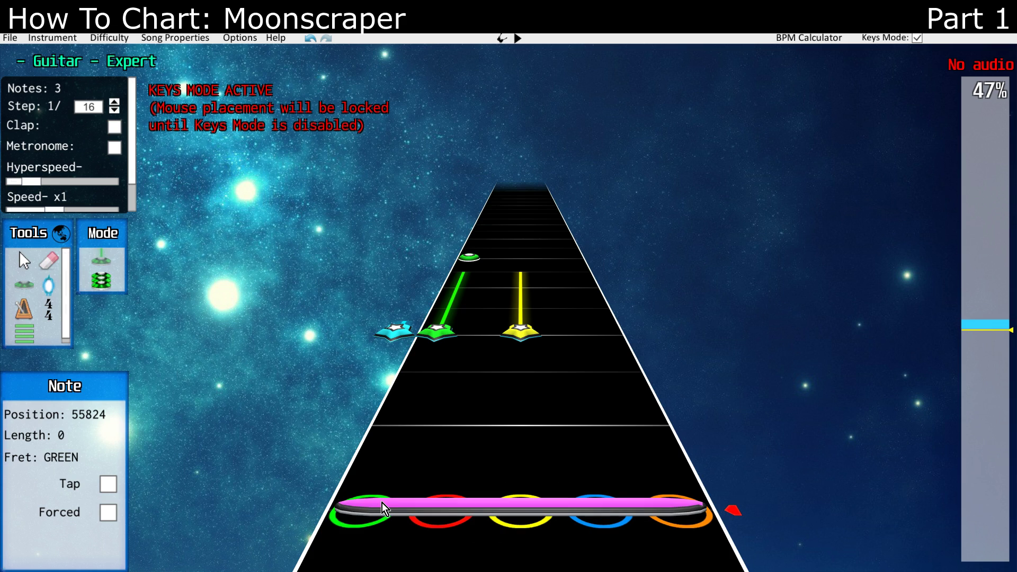
key(grave)
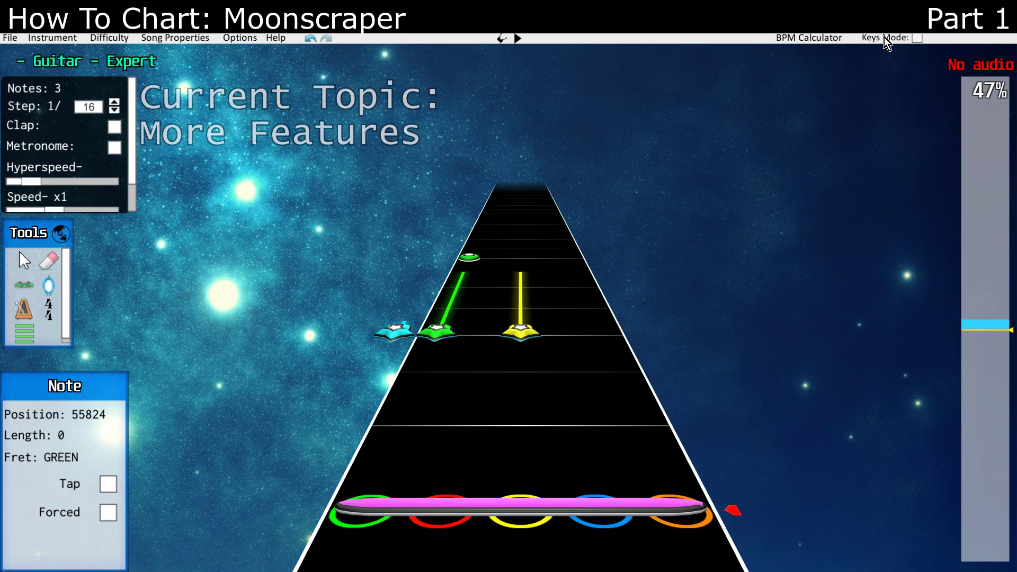
click(834, 38)
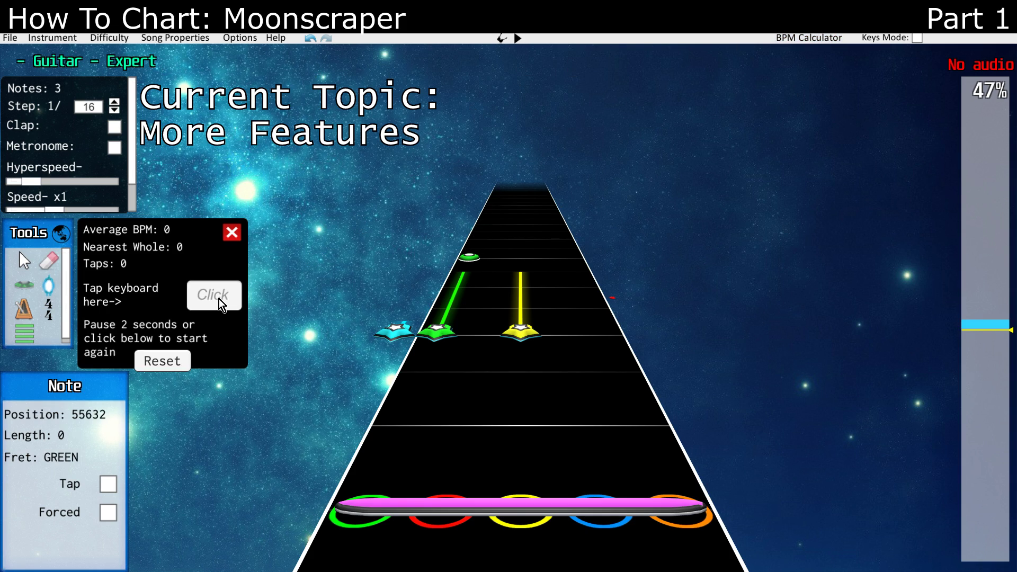